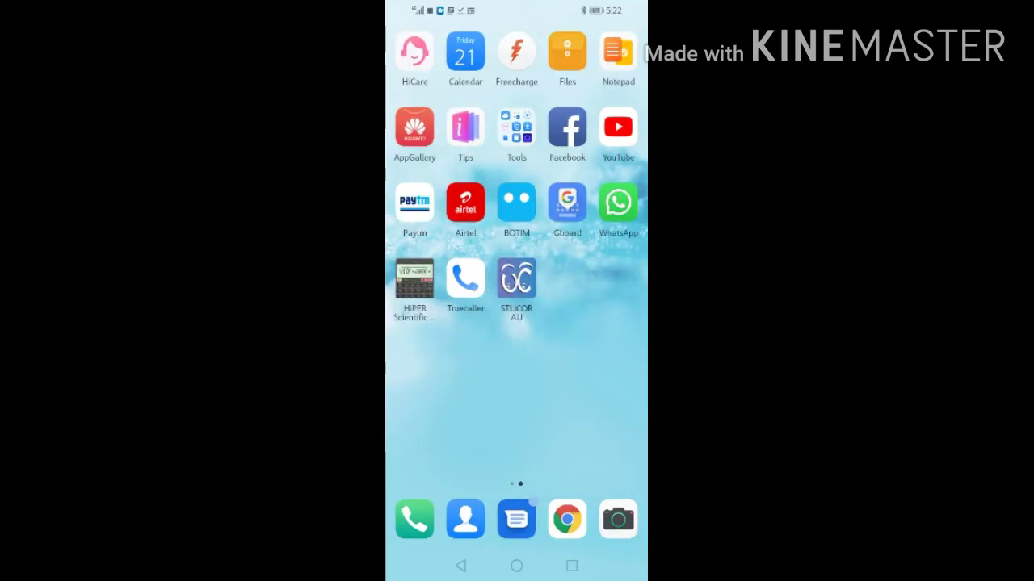
# Open Play Store from the first home page and install the BOOYAH! app
pyautogui.moveTo(436, 363); pyautogui.dragTo(565, 363)
pyautogui.moveTo(436, 364); pyautogui.dragTo(614, 364)
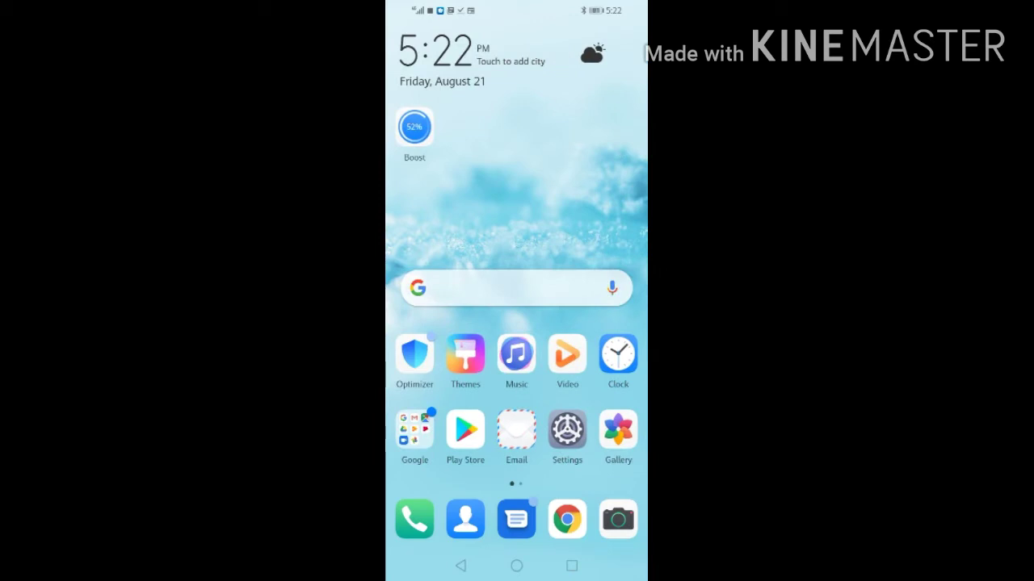
pyautogui.click(465, 429)
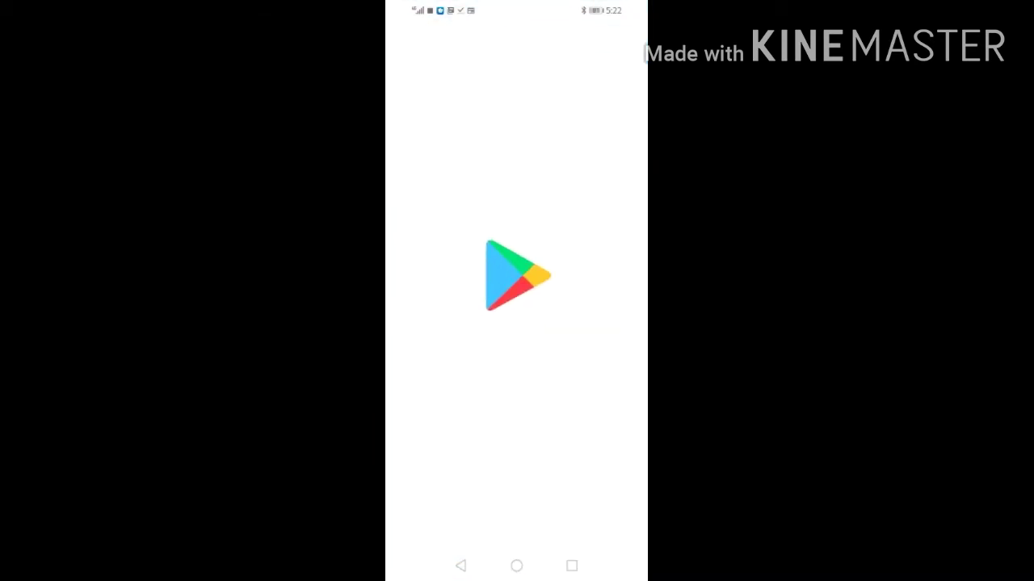
pyautogui.write('booywh')
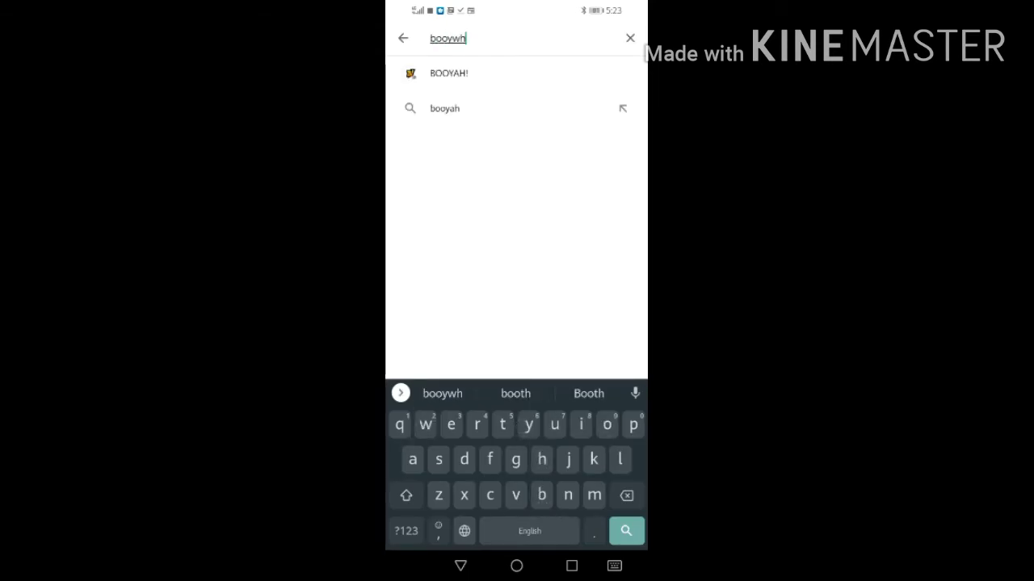
pyautogui.click(449, 74)
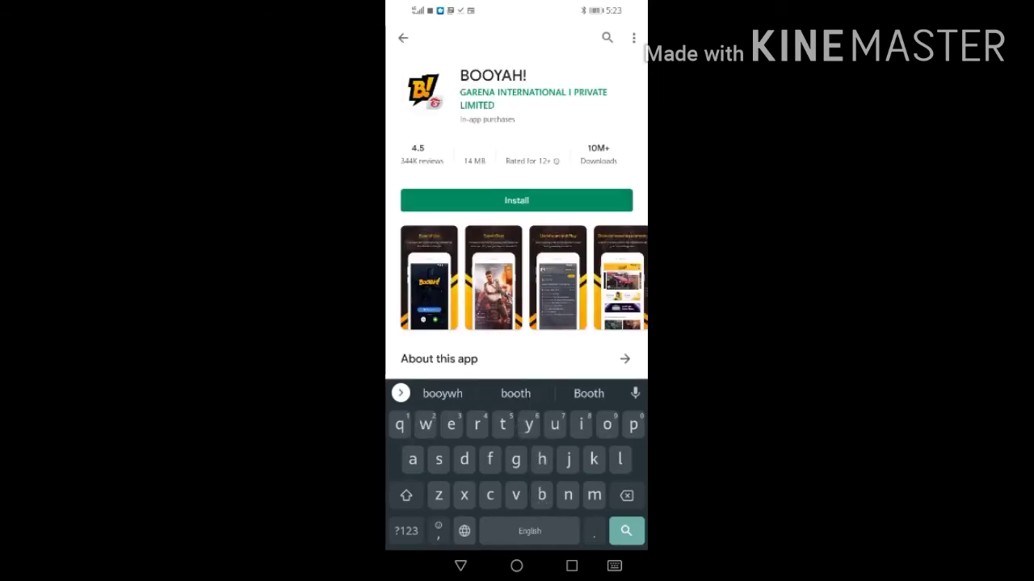
pyautogui.click(554, 200)
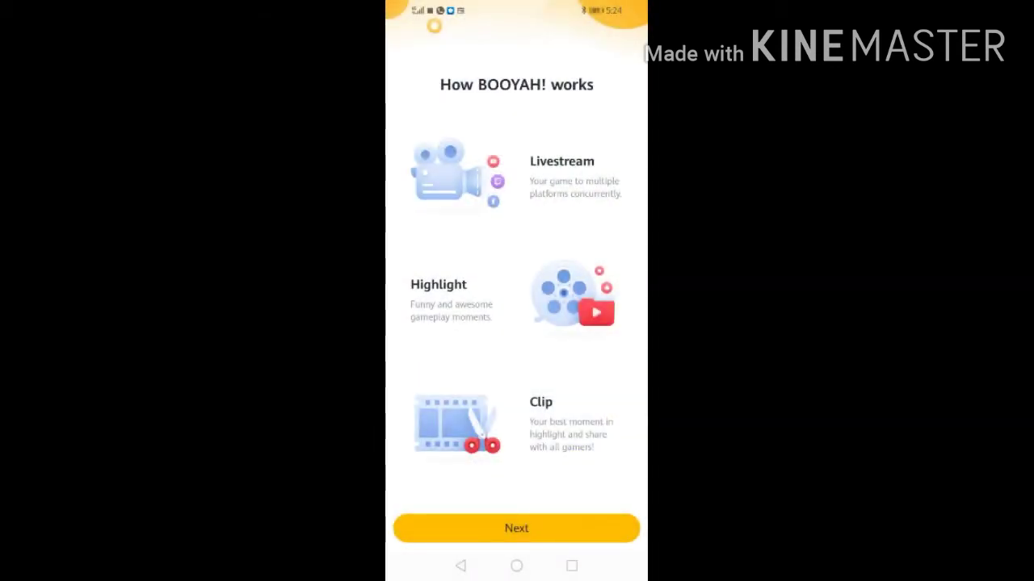
# Finish the intro, choose VK sign-in and start entering the VK phone number
pyautogui.click(555, 526)
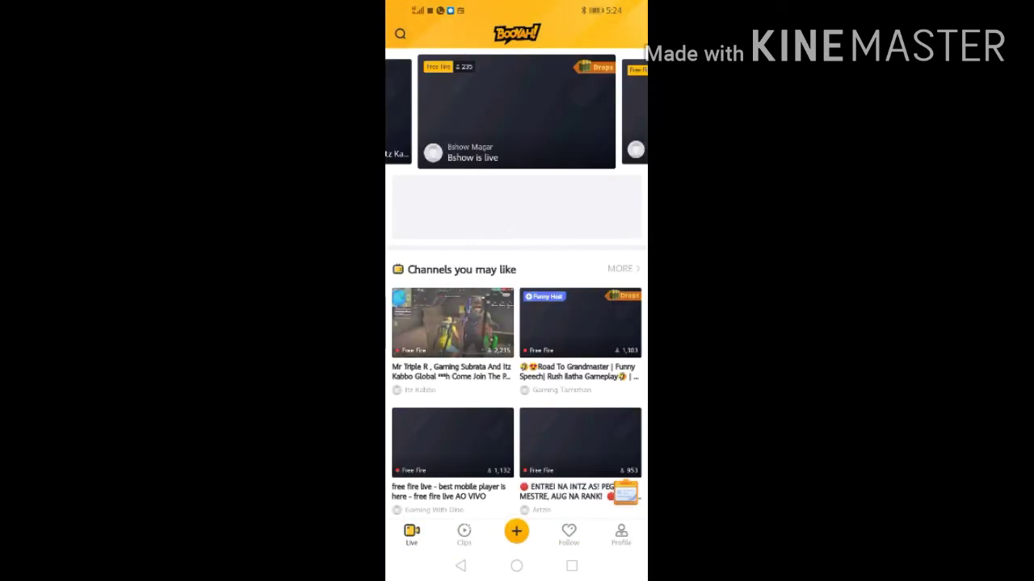
pyautogui.scroll(-5, 589, 342)
pyautogui.scroll(-3, 547, 245)
pyautogui.scroll(5, 566, 386)
pyautogui.scroll(2, 566, 386)
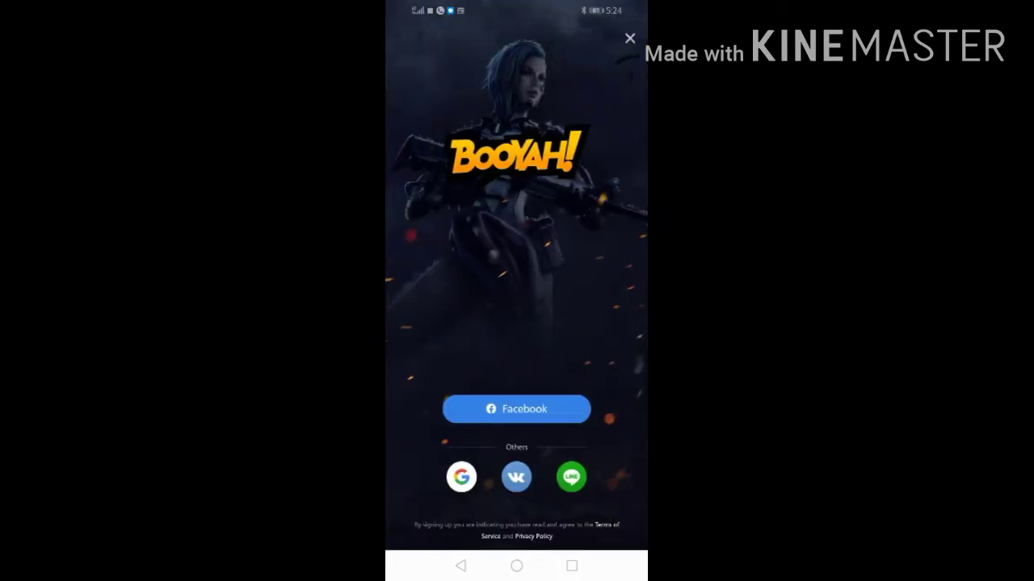
pyautogui.click(516, 477)
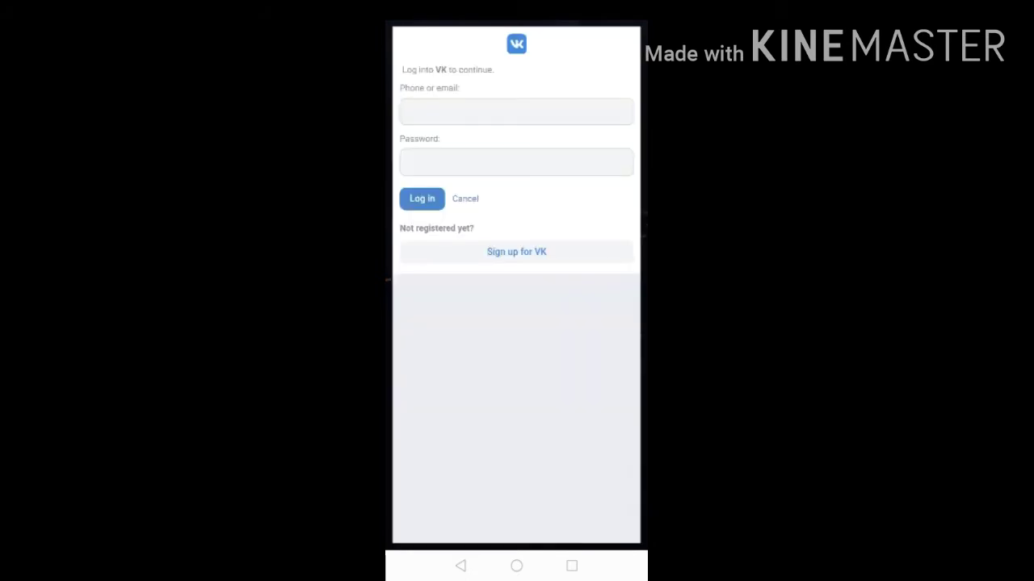
pyautogui.click(567, 99)
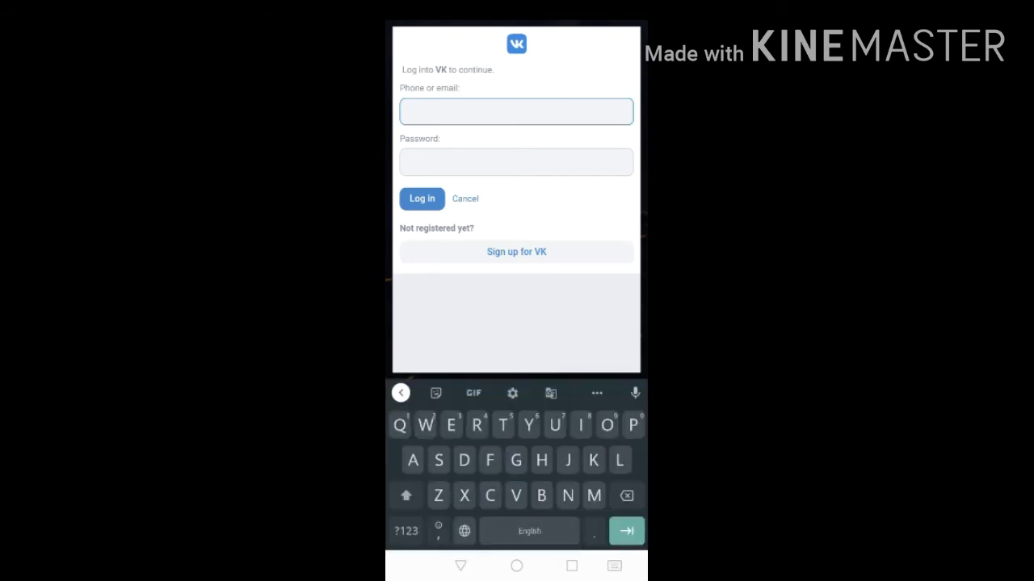
pyautogui.click(406, 530)
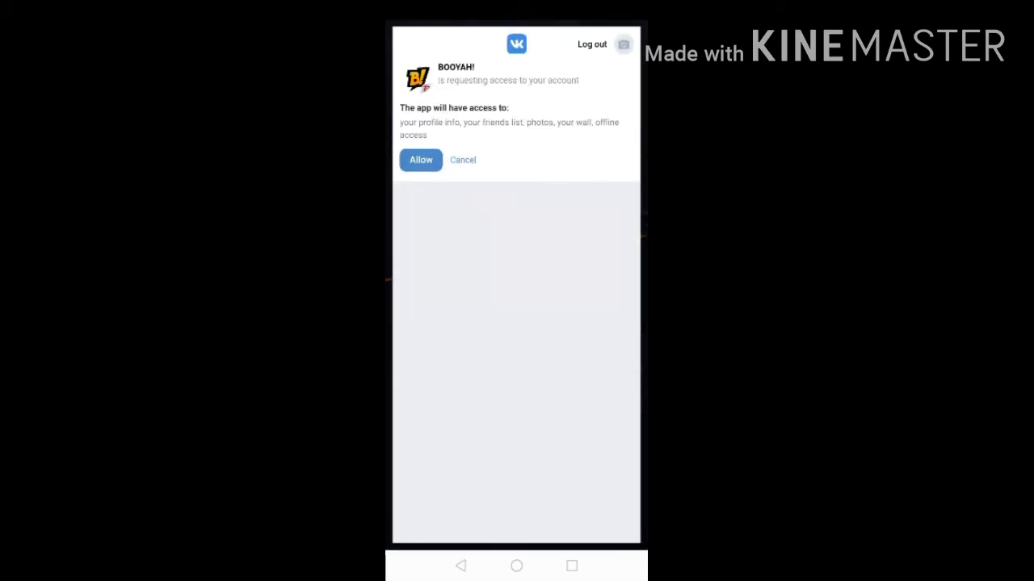
# Allow BOOYAH! VK access, accept English content language, and reach the profile page
pyautogui.click(432, 156)
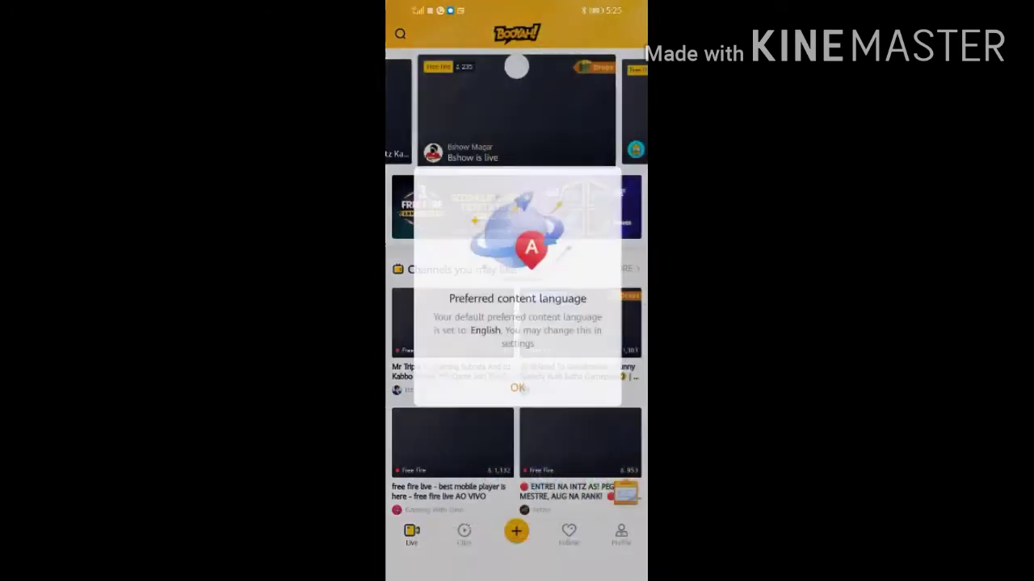
pyautogui.click(516, 381)
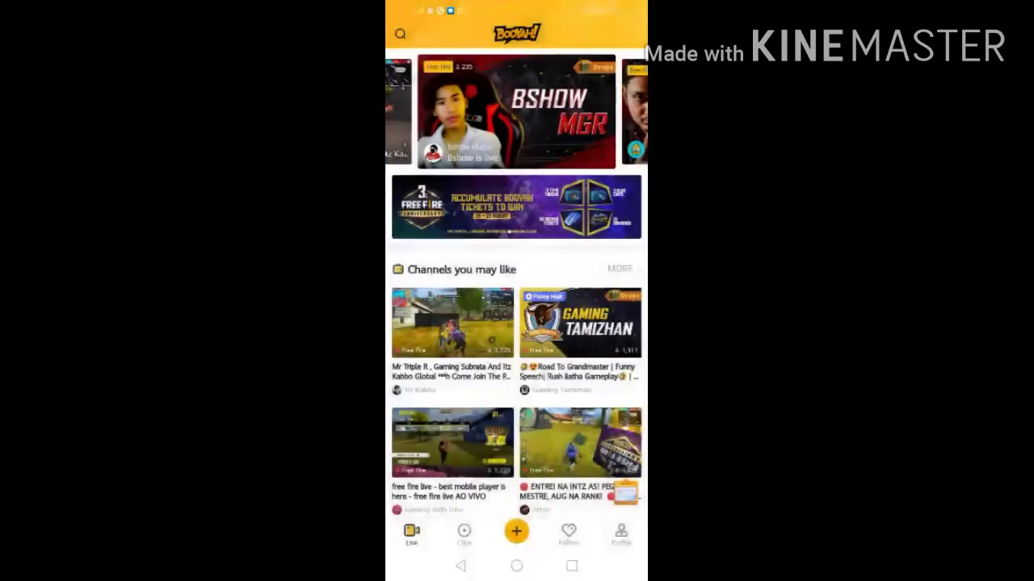
pyautogui.click(503, 474)
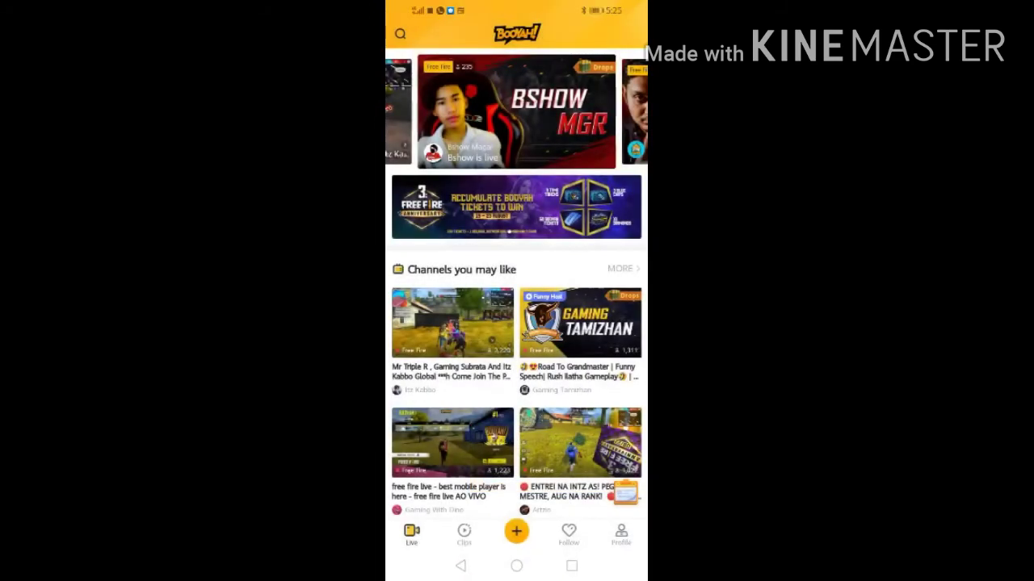
pyautogui.click(621, 533)
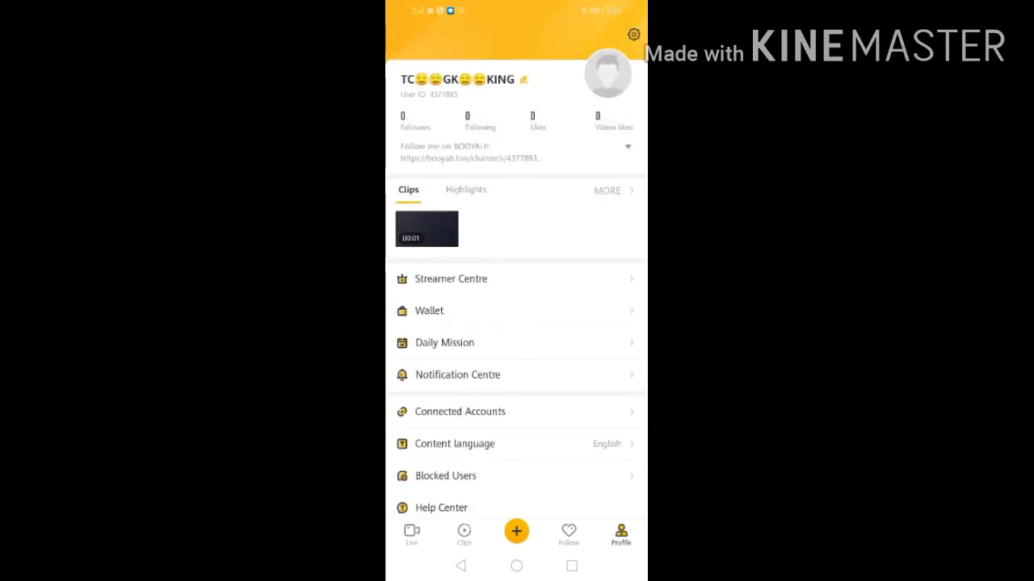
# Check the Notification Centre, then the Connected Accounts page showing the linked Free Fire account
pyautogui.click(457, 332)
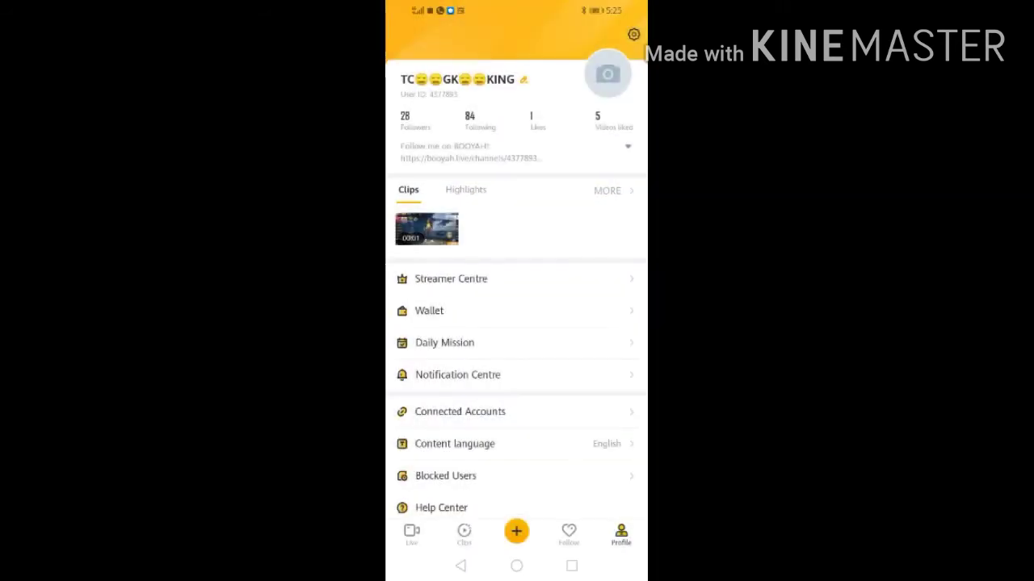
pyautogui.click(593, 373)
pyautogui.click(461, 565)
pyautogui.click(588, 416)
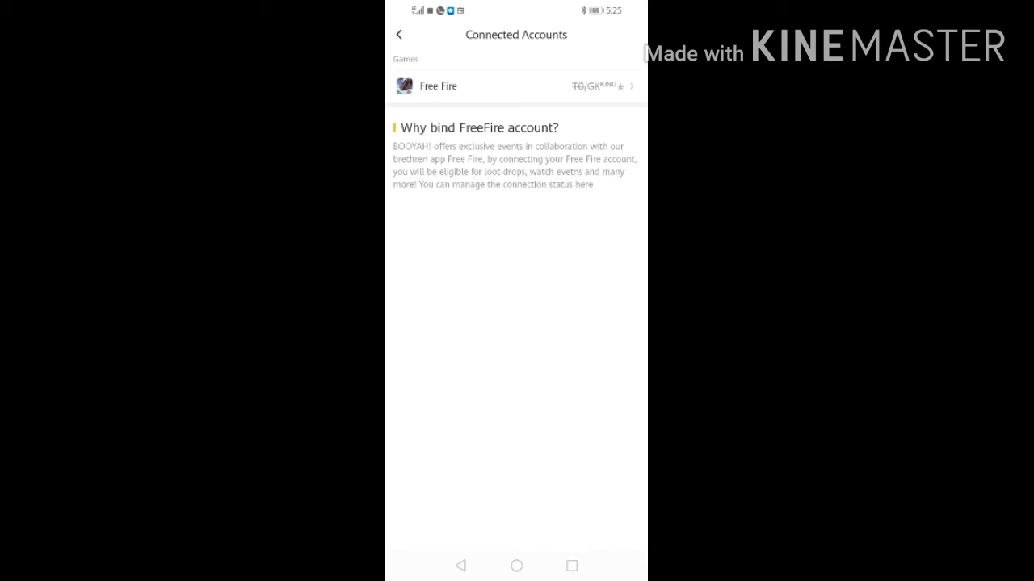
# Scroll through the reward and new-follower notifications, then switch to the Live feed
pyautogui.click(460, 565)
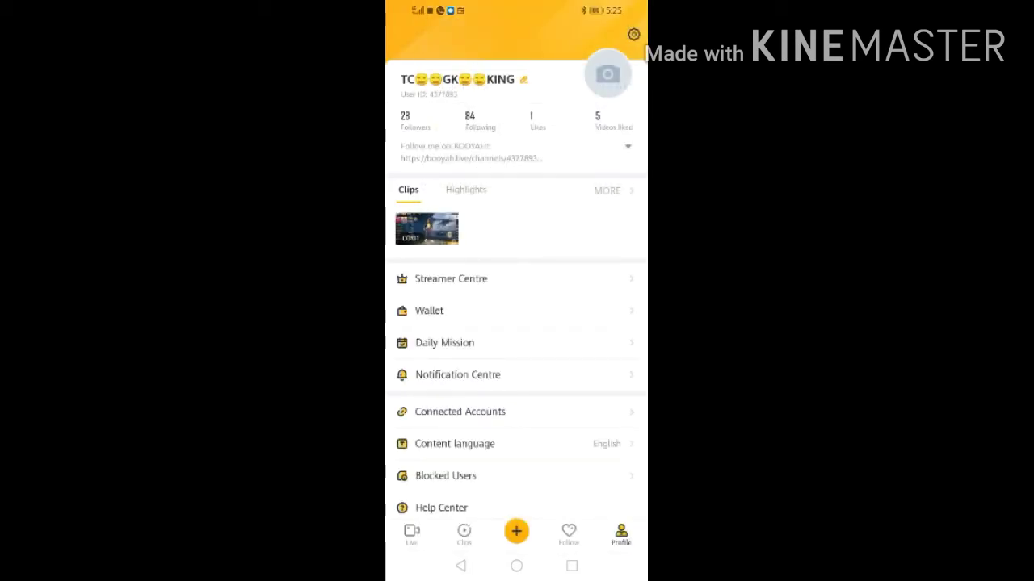
pyautogui.moveTo(530, 364); pyautogui.dragTo(532, 302)
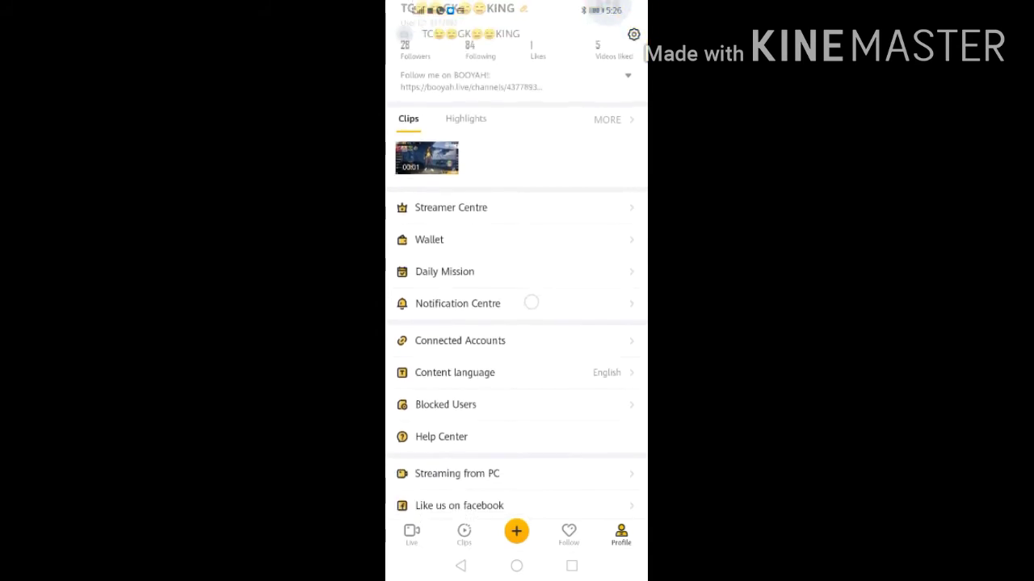
pyautogui.click(550, 302)
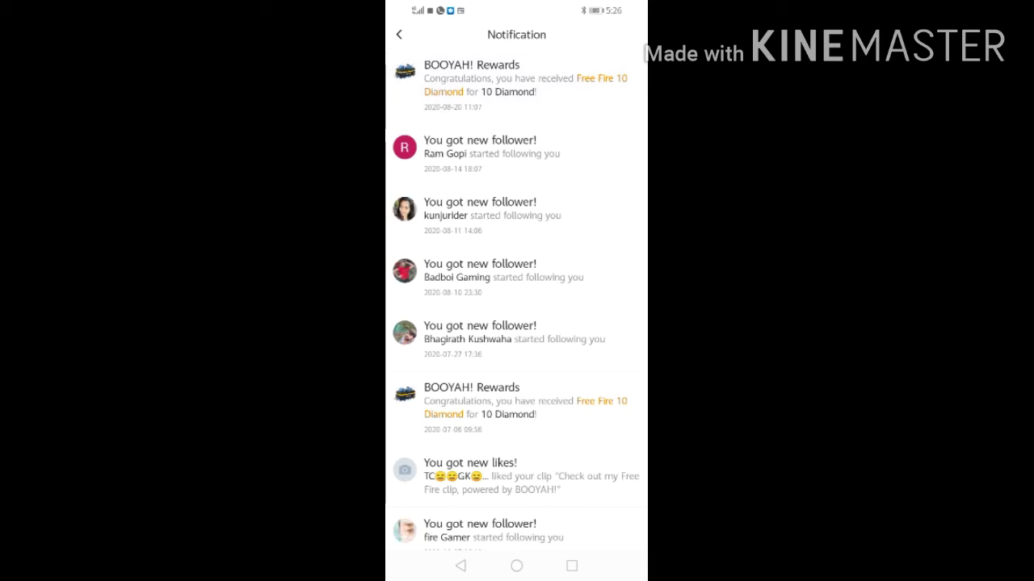
pyautogui.scroll(-3, 558, 406)
pyautogui.scroll(-5, 557, 406)
pyautogui.scroll(-5, 557, 406)
pyautogui.scroll(-5, 557, 406)
pyautogui.scroll(-3, 517, 323)
pyautogui.scroll(-4, 517, 323)
pyautogui.scroll(-1, 517, 323)
pyautogui.scroll(2, 517, 323)
pyautogui.scroll(-2, 603, 210)
pyautogui.scroll(-4, 619, 193)
pyautogui.scroll(-3, 574, 218)
pyautogui.click(460, 565)
pyautogui.click(411, 533)
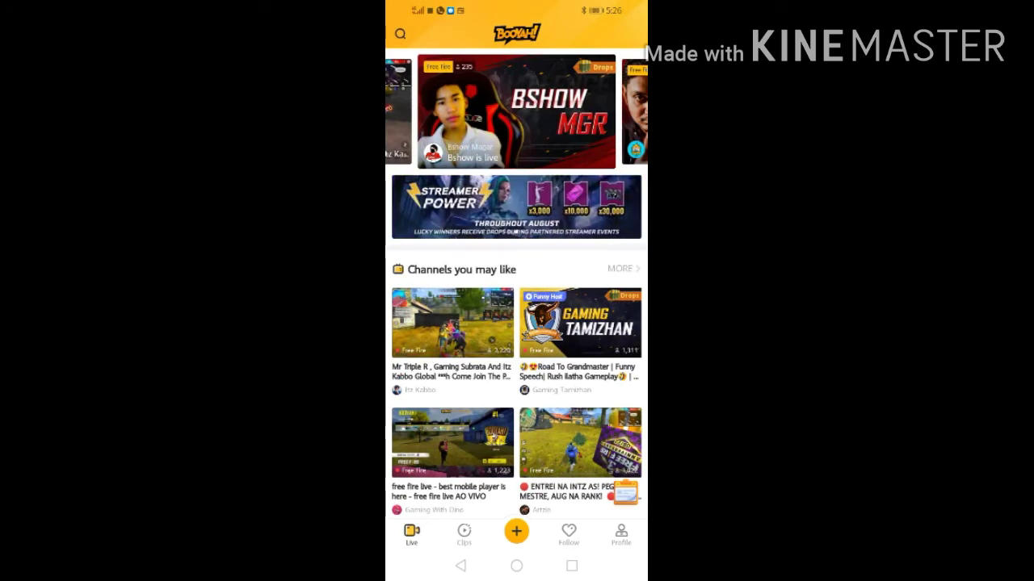
pyautogui.scroll(-2, 516, 323)
pyautogui.scroll(-3, 516, 323)
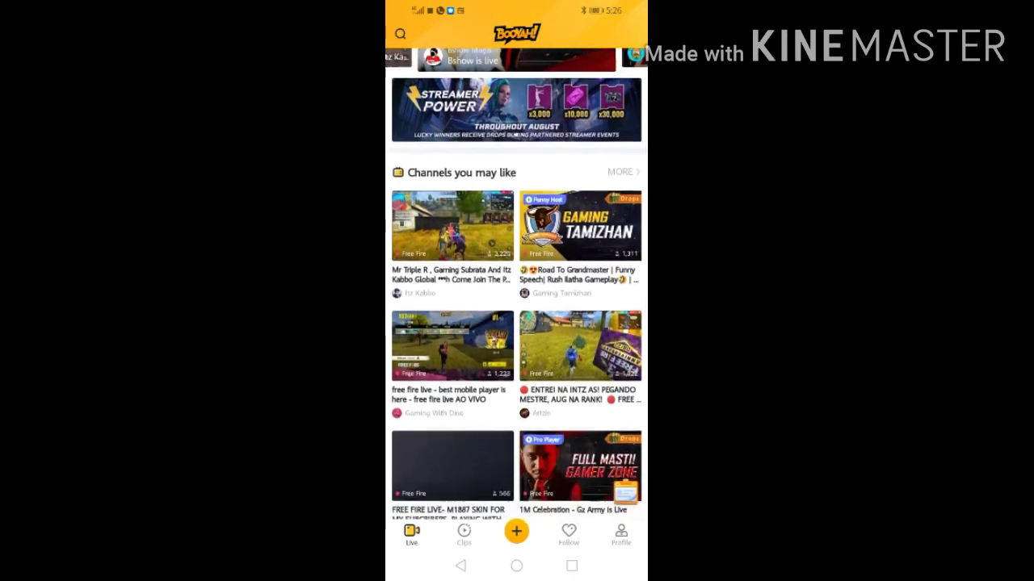
pyautogui.scroll(-2, 516, 323)
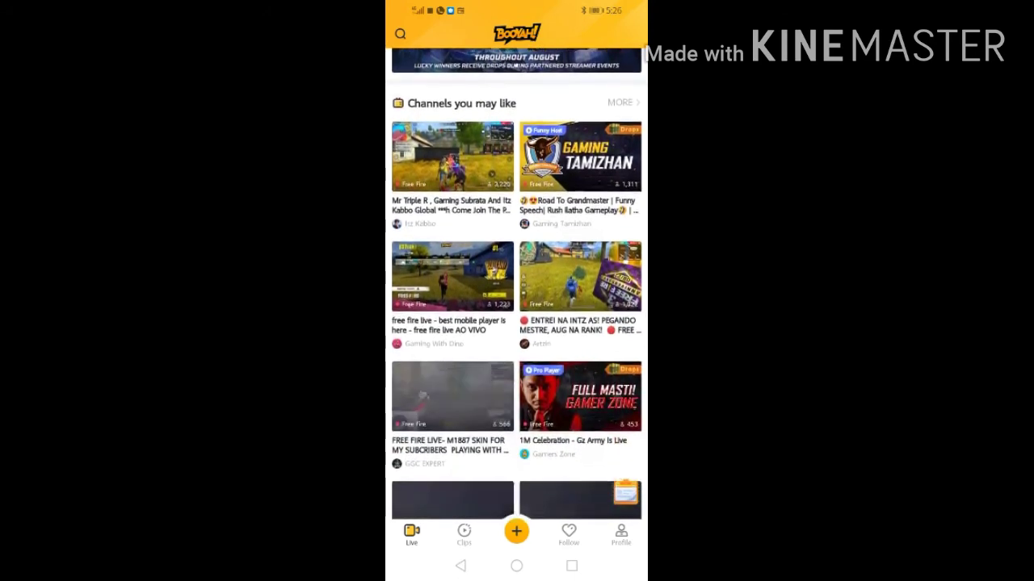
pyautogui.scroll(-1, 516, 323)
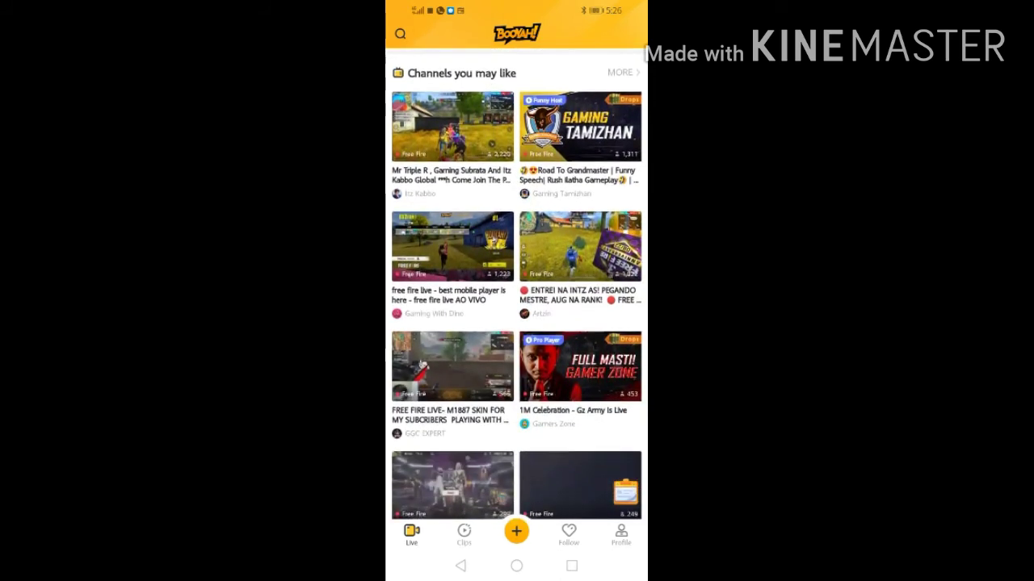
pyautogui.scroll(-1, 516, 323)
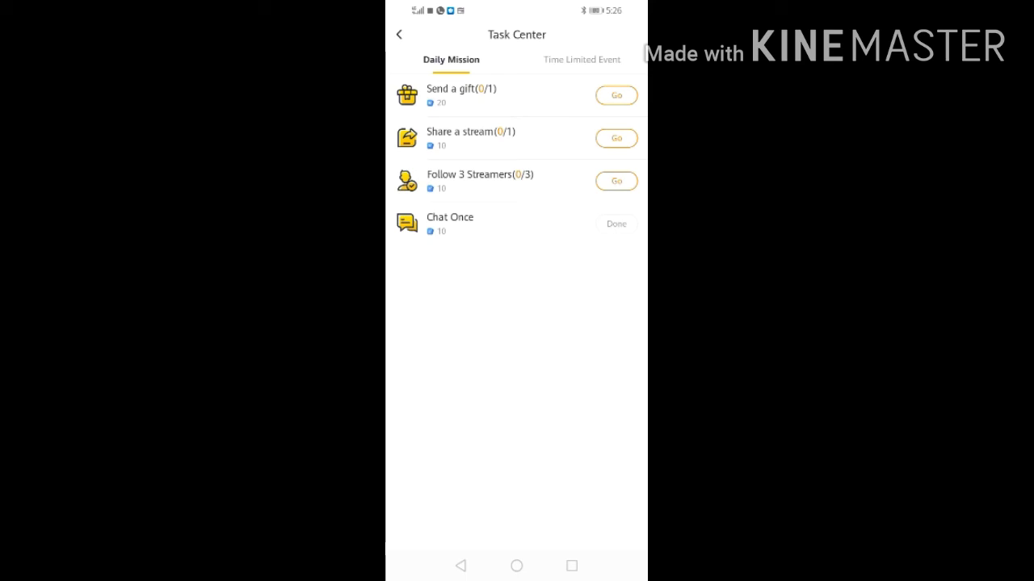
# Show Task Center's Time Limited Events, from FF Anniversary to the ended Watch to Win events
pyautogui.click(559, 56)
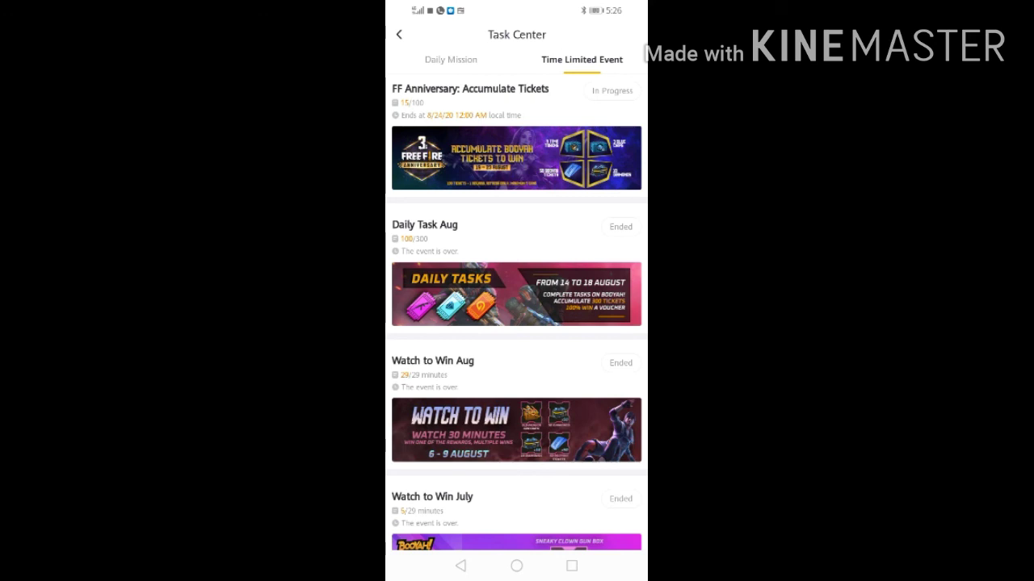
pyautogui.scroll(-1, 516, 311)
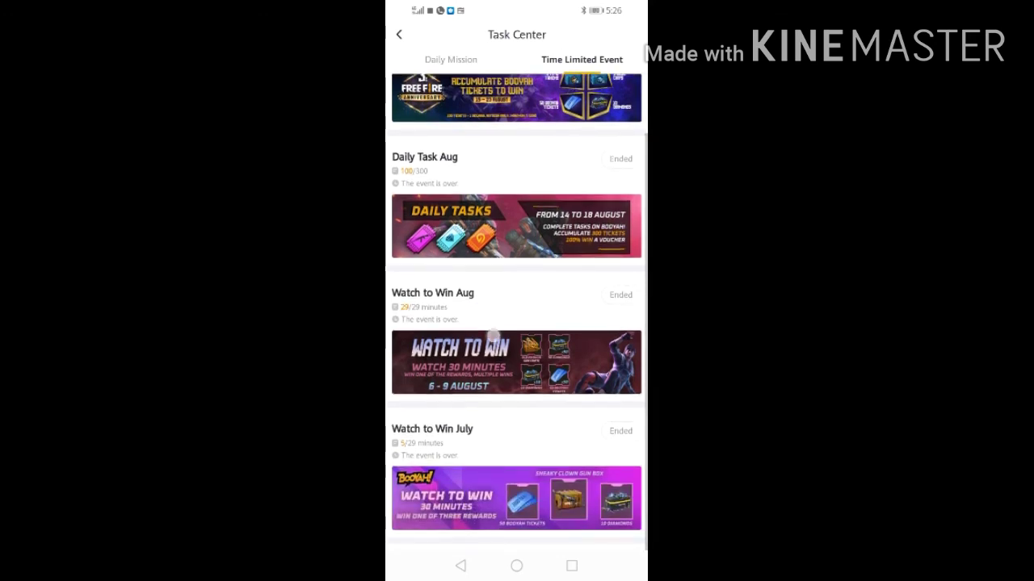
pyautogui.scroll(1, 516, 312)
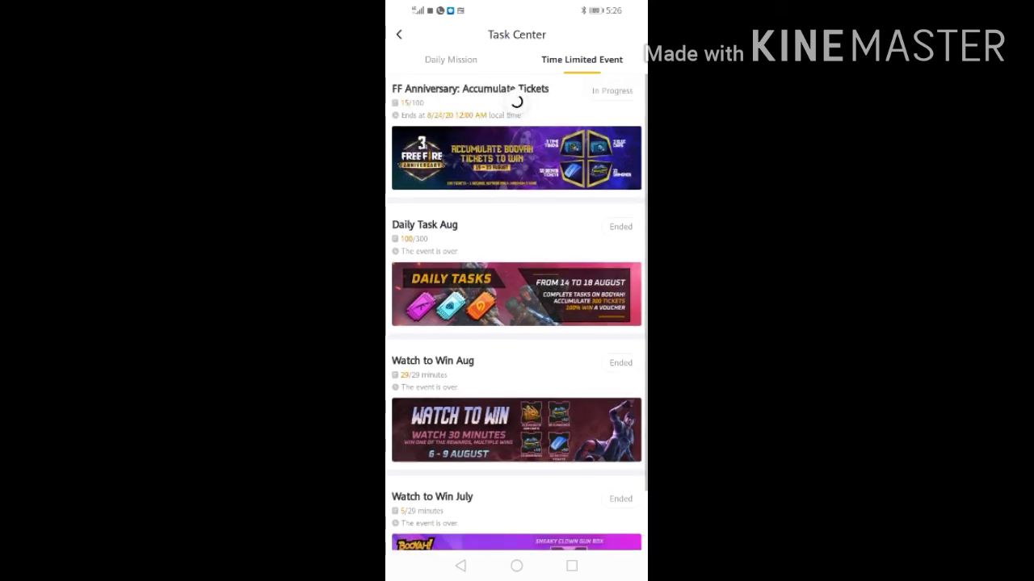
# Close the Task Center and view the list of followed channels
pyautogui.click(451, 59)
pyautogui.click(460, 565)
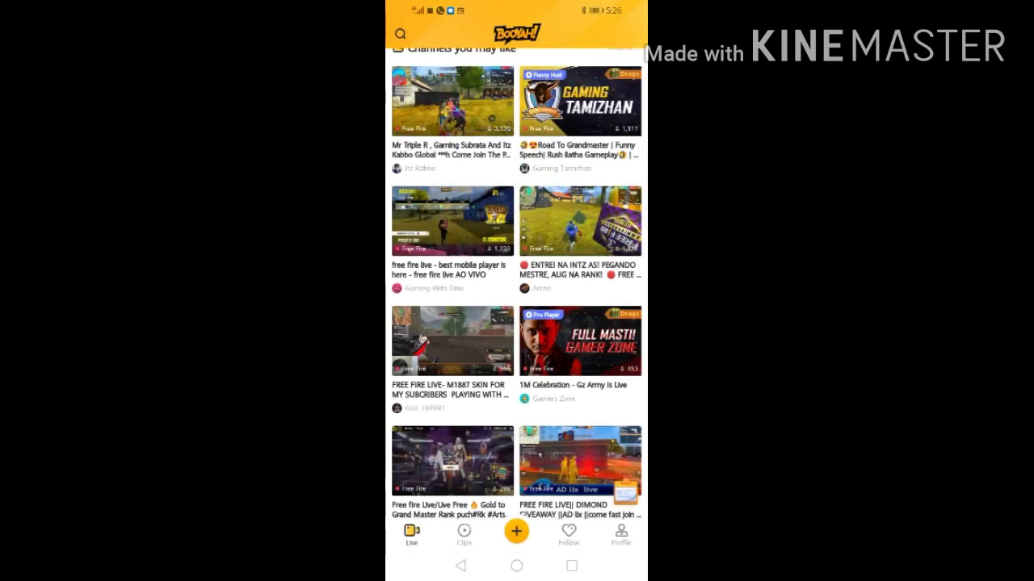
pyautogui.click(568, 533)
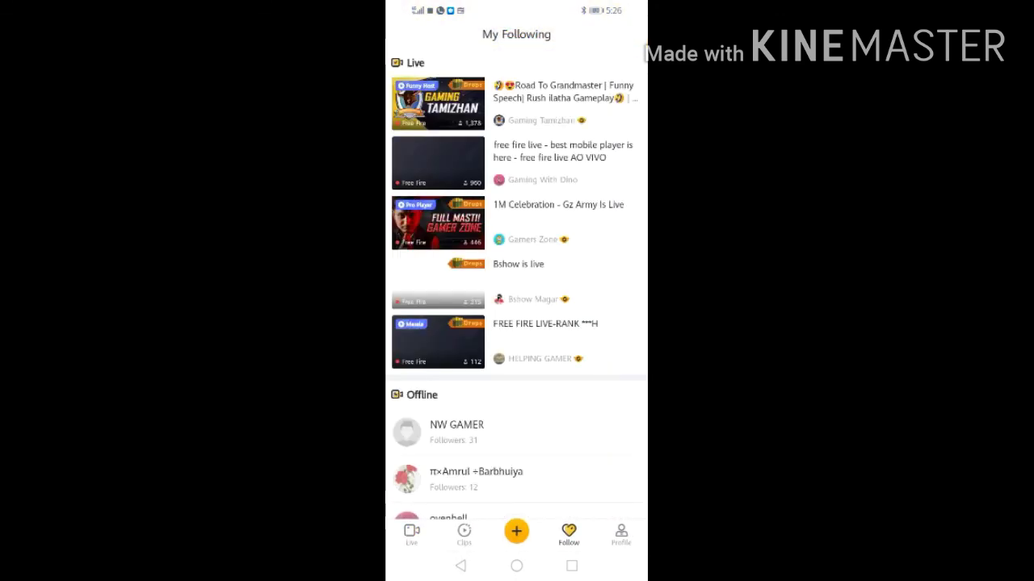
pyautogui.scroll(-2, 516, 291)
pyautogui.scroll(-3, 516, 291)
pyautogui.scroll(-5, 516, 291)
pyautogui.scroll(-4, 516, 291)
pyautogui.scroll(-1, 516, 291)
# From the profile, check content language, connected accounts, and the wallet's 0 coins and 140 tickets
pyautogui.click(621, 533)
pyautogui.click(455, 371)
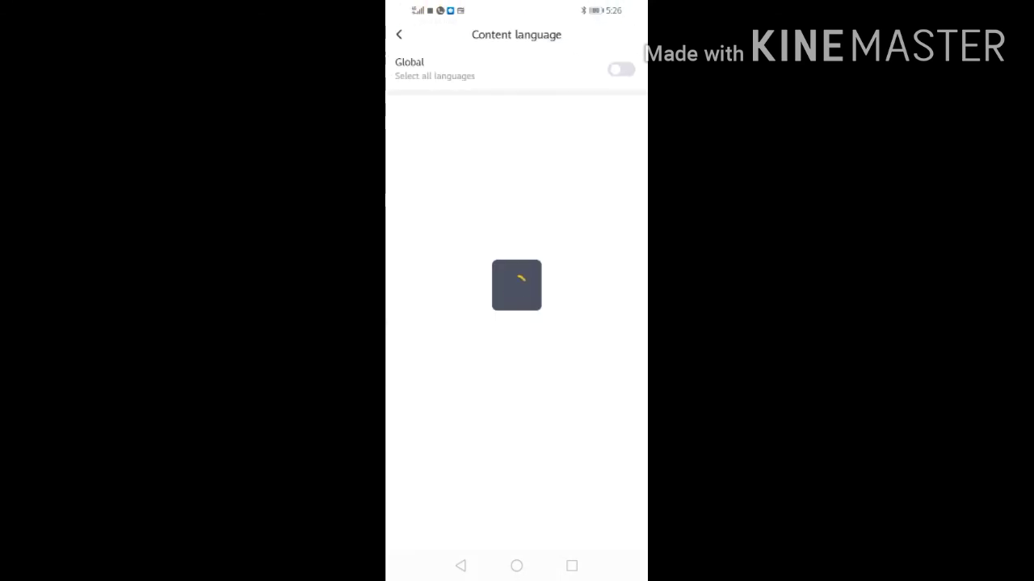
pyautogui.click(460, 565)
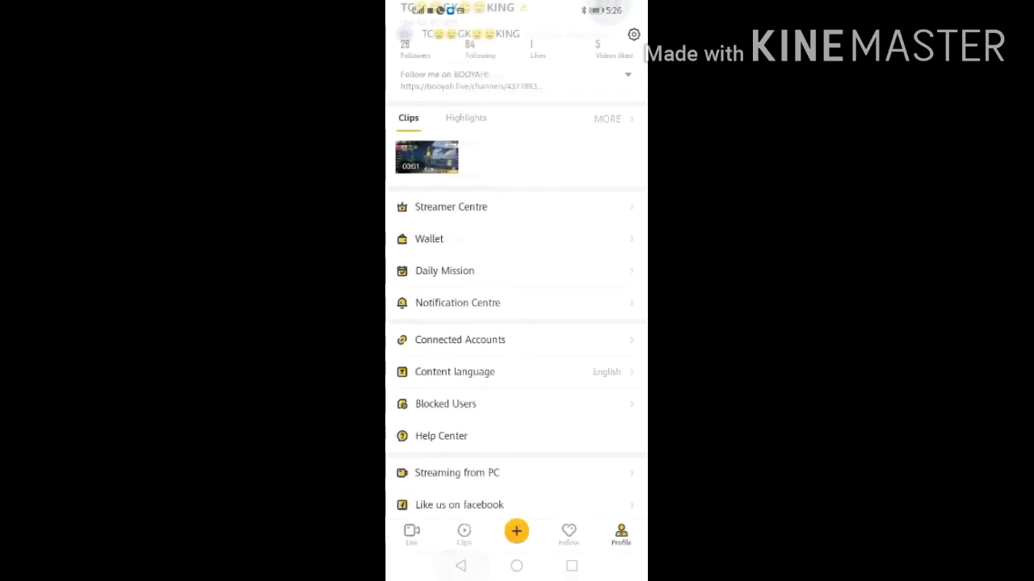
pyautogui.click(460, 339)
pyautogui.click(460, 565)
pyautogui.click(429, 238)
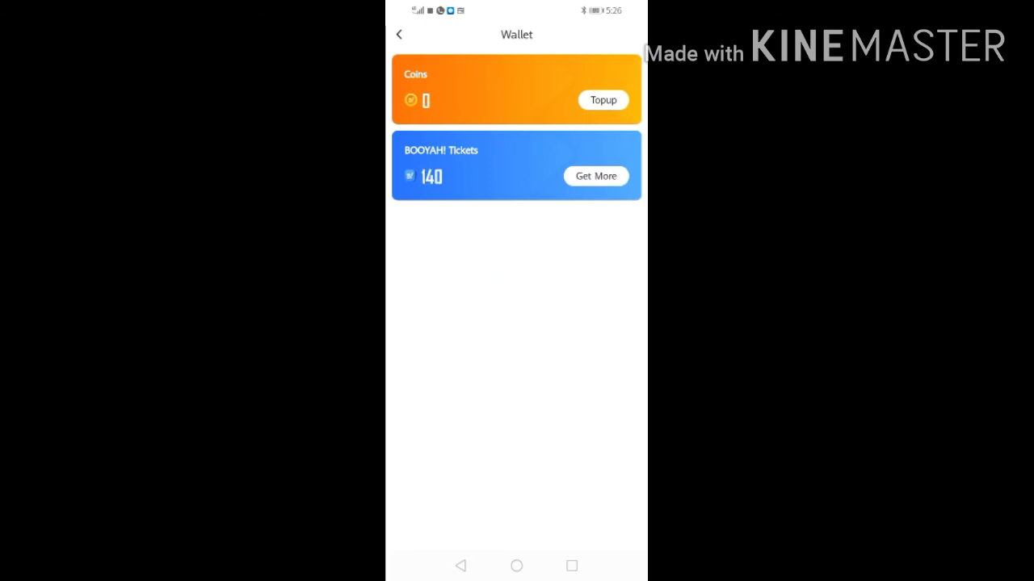
pyautogui.click(461, 566)
pyautogui.scroll(-2, 517, 323)
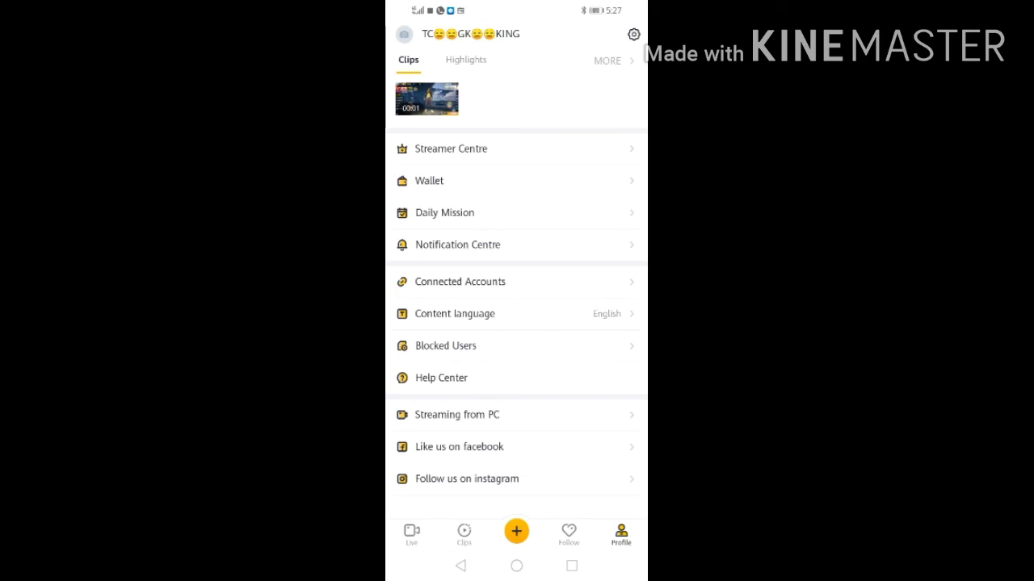